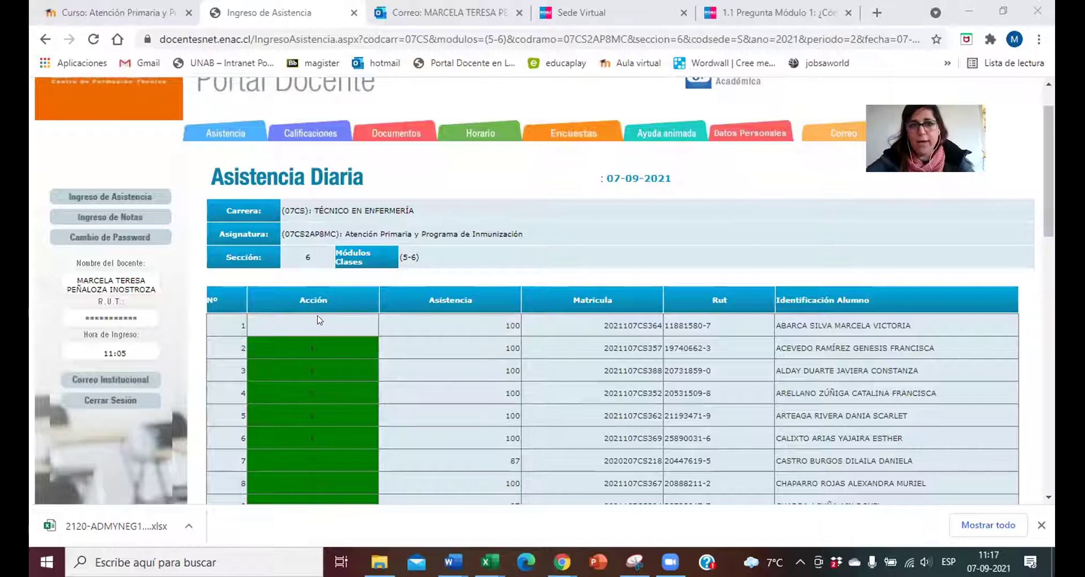
Mark the students in rows 1 and 7 of the 07-09-2021 daily attendance list as absent
click(305, 330)
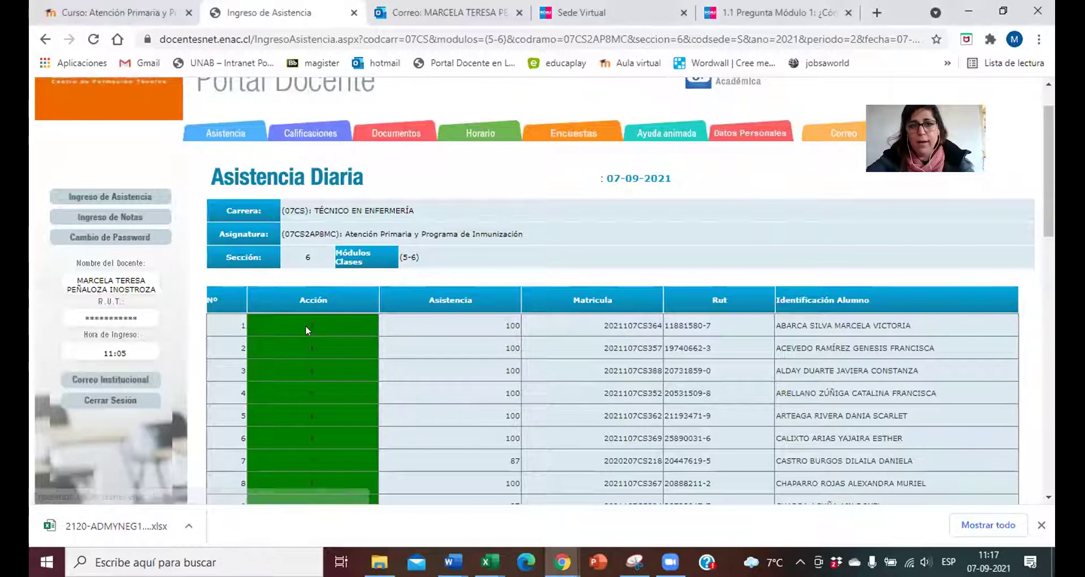
scroll(306, 324, down, 1)
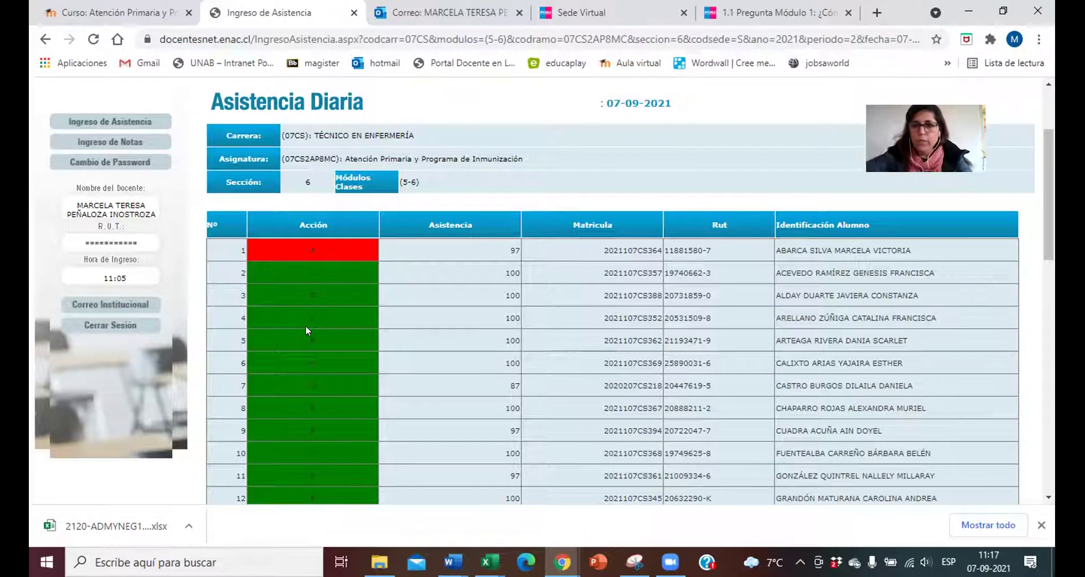
click(305, 379)
Go through the names in rows 10 to 12 of the roster and mark the student in row 12 as absent
scroll(438, 417, down, 2)
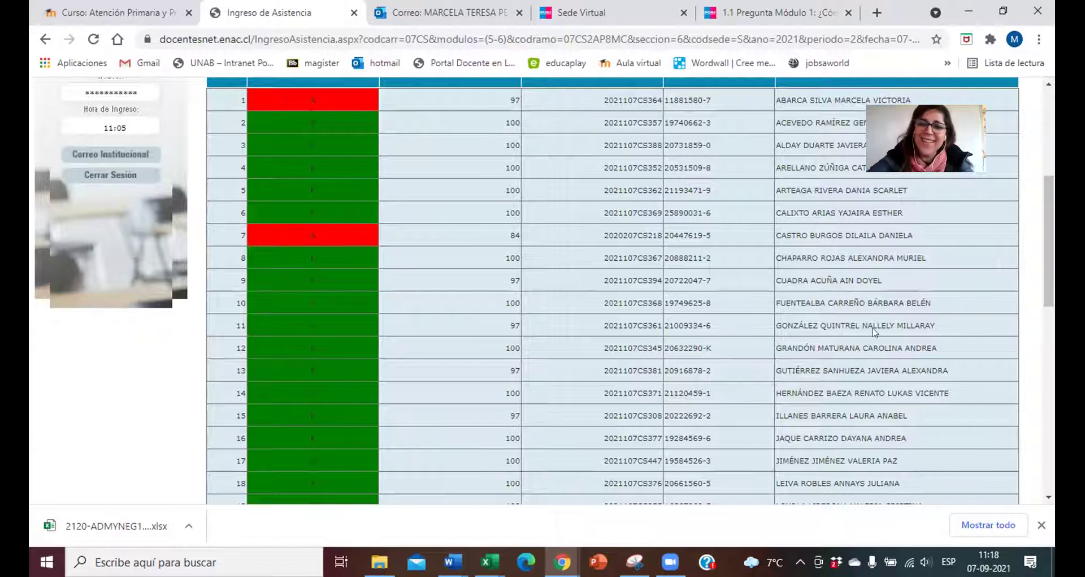
drag(875, 322, 683, 304)
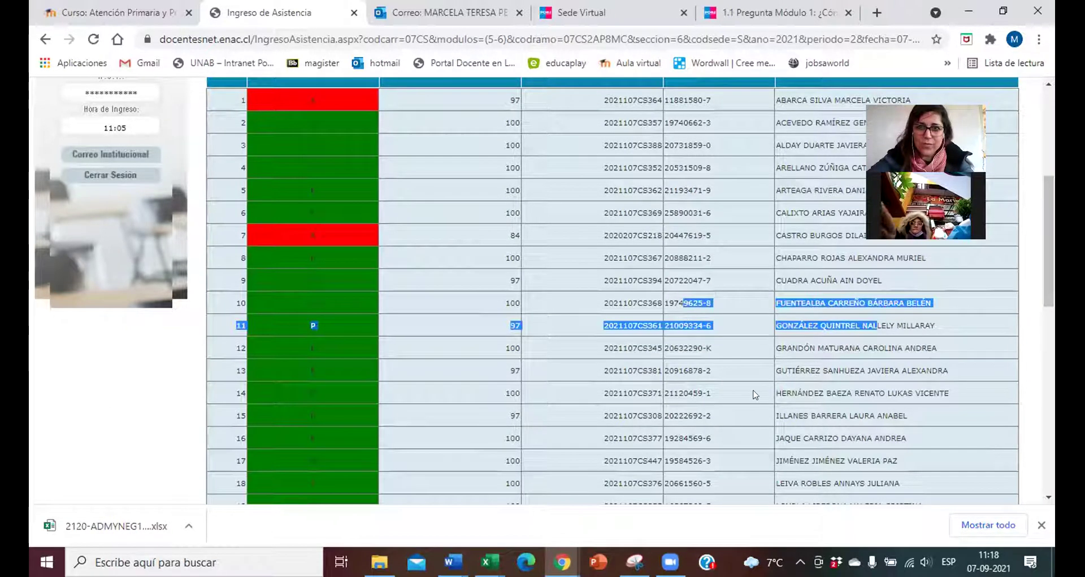
drag(873, 349, 741, 348)
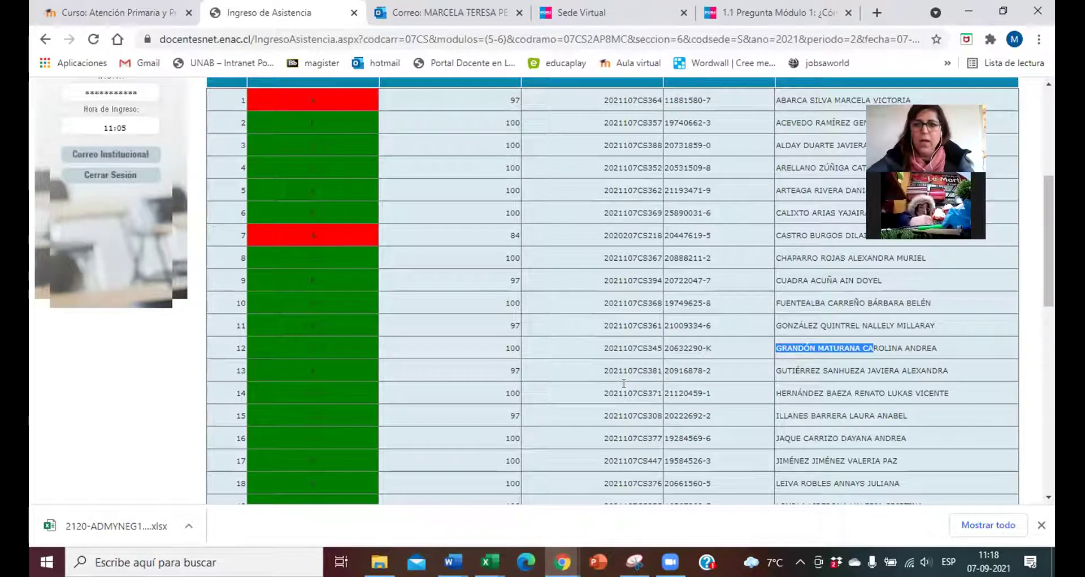
click(349, 344)
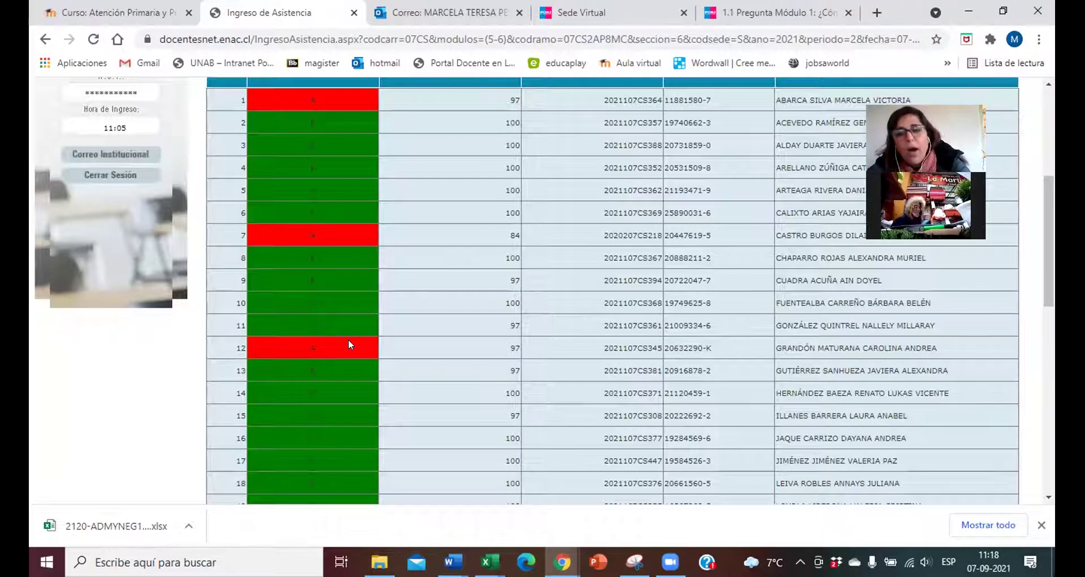
Continue the roll call from row 14 and mark the student in row 20 as absent
drag(885, 392, 832, 393)
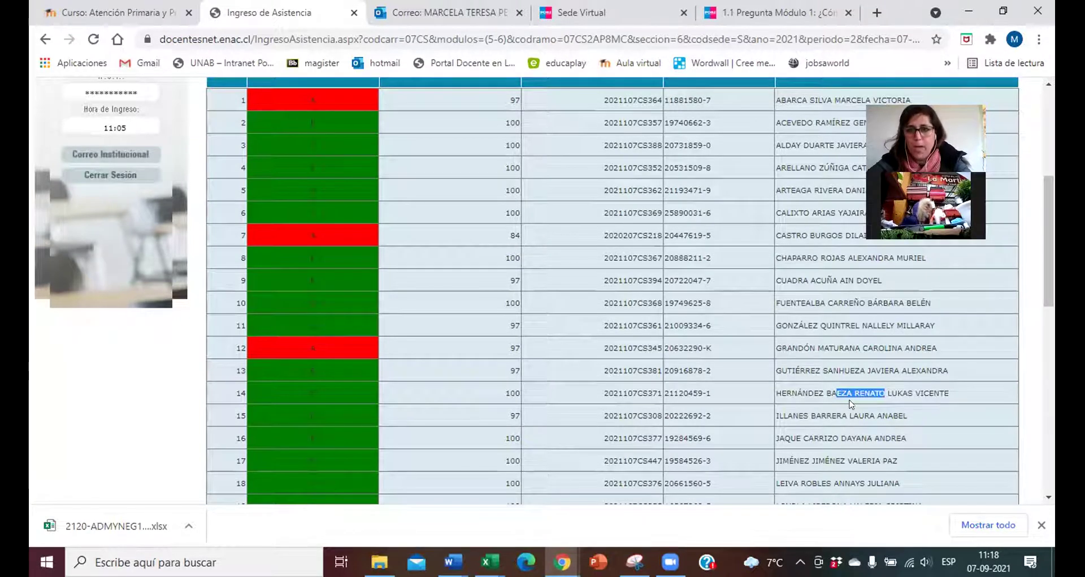
triple_click(873, 407)
scroll(789, 429, down, 3)
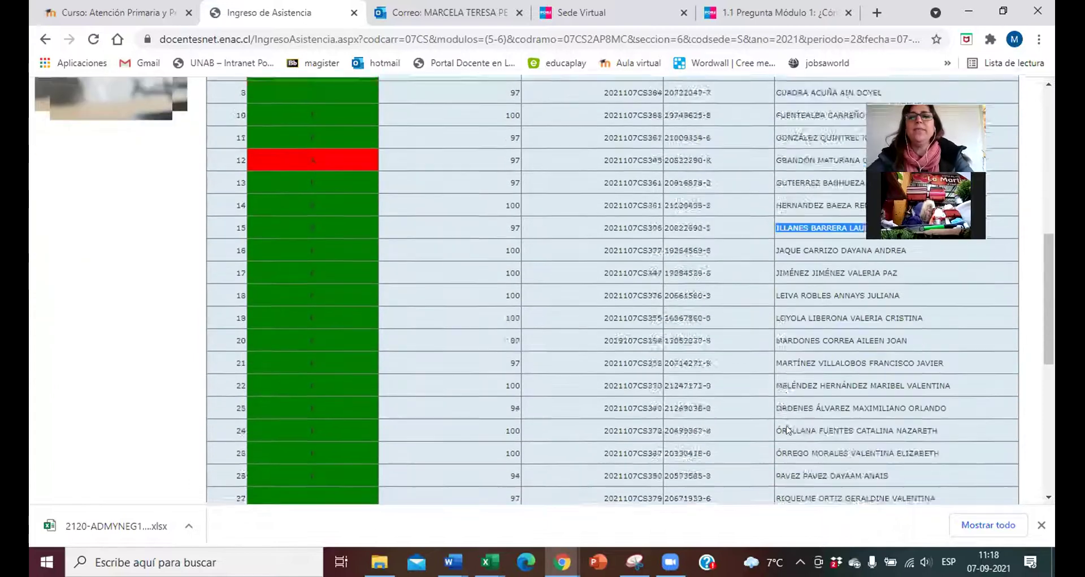
scroll(788, 429, down, 2)
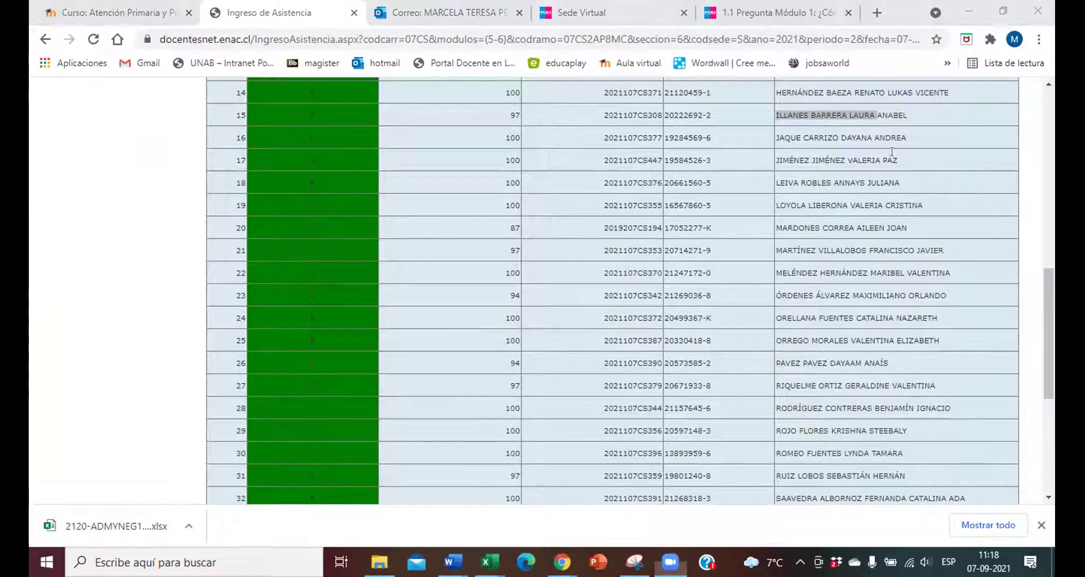
click(870, 131)
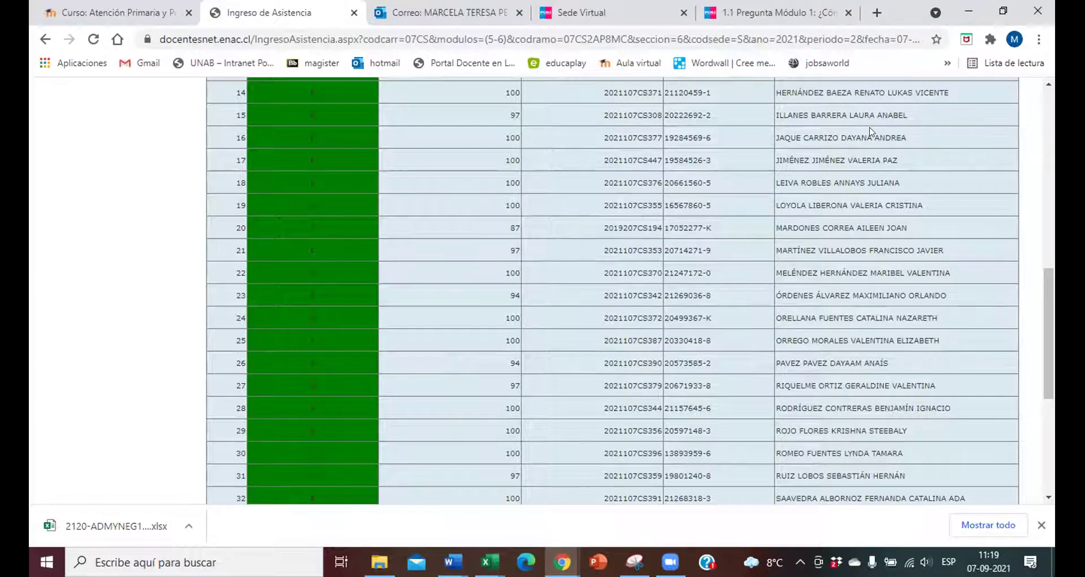
scroll(877, 180, down, 1)
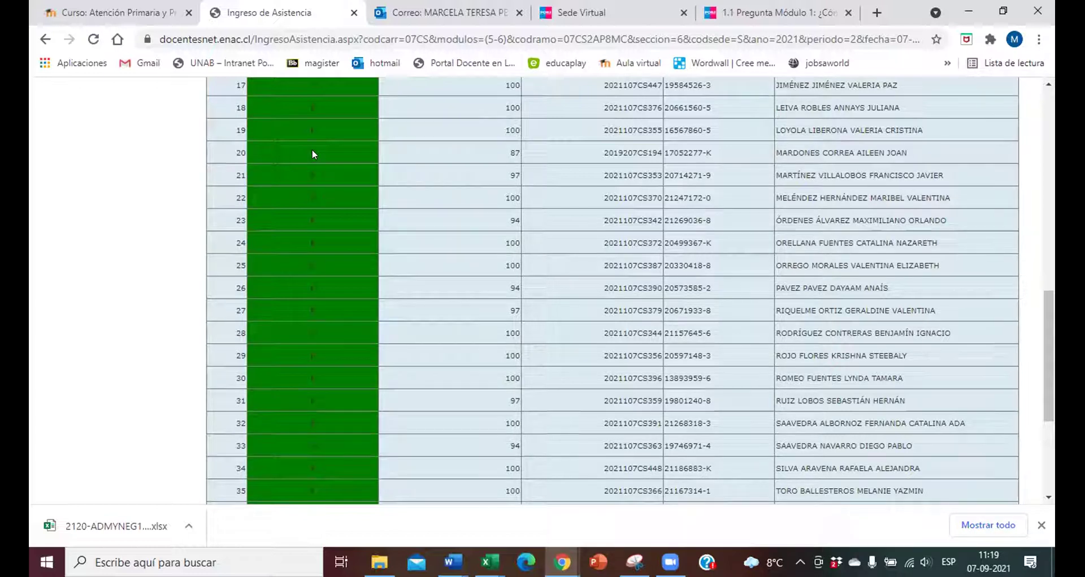
key(F5)
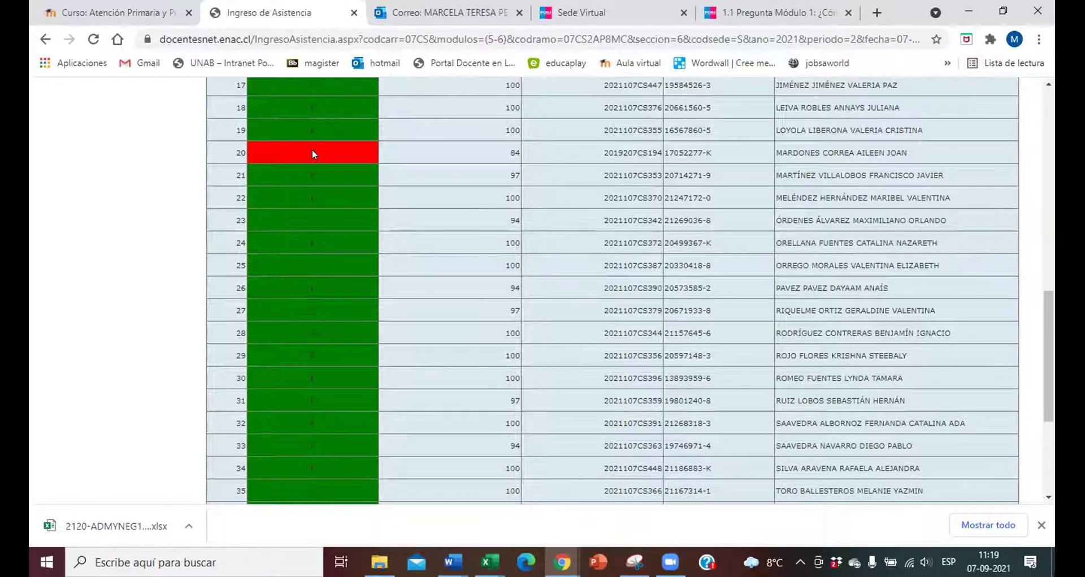
Recheck the attendance marks up to row 20 and go through the student names in rows 23 to 26
scroll(478, 191, up, 2)
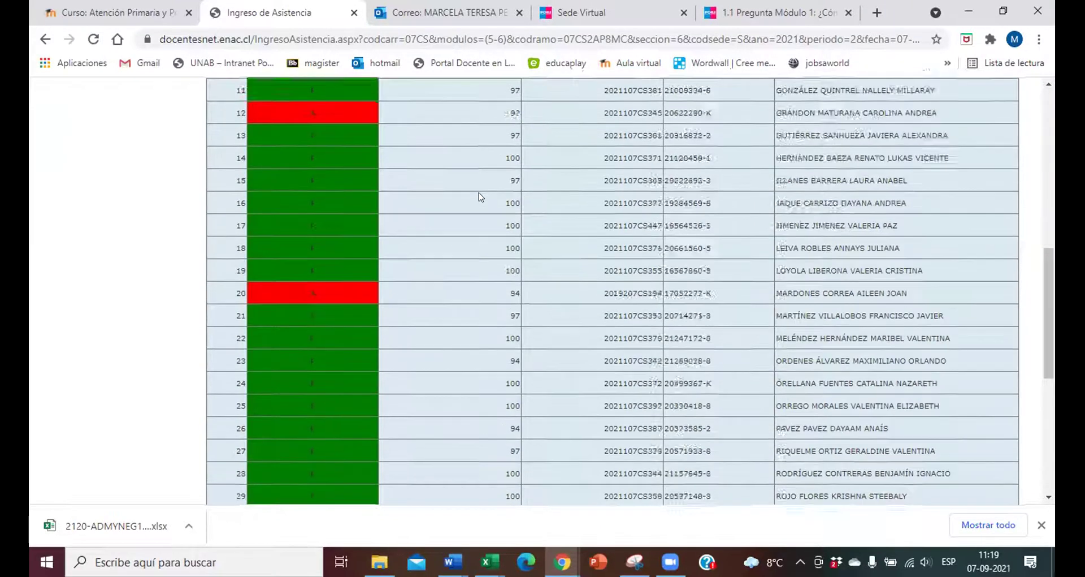
scroll(477, 197, up, 1)
scroll(477, 198, down, 1)
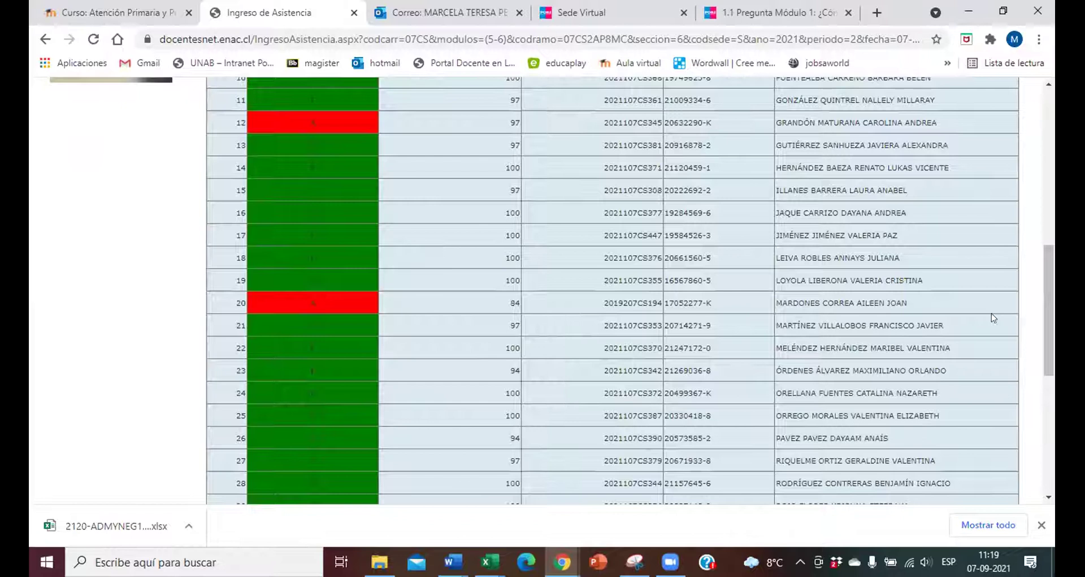
drag(942, 373, 770, 369)
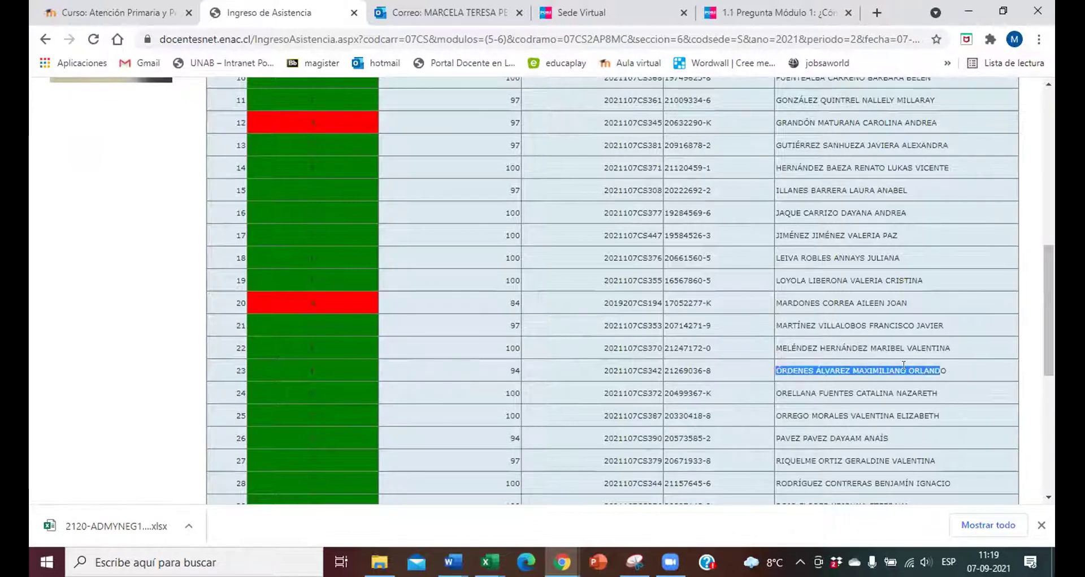
scroll(905, 366, up, 4)
scroll(909, 367, down, 9)
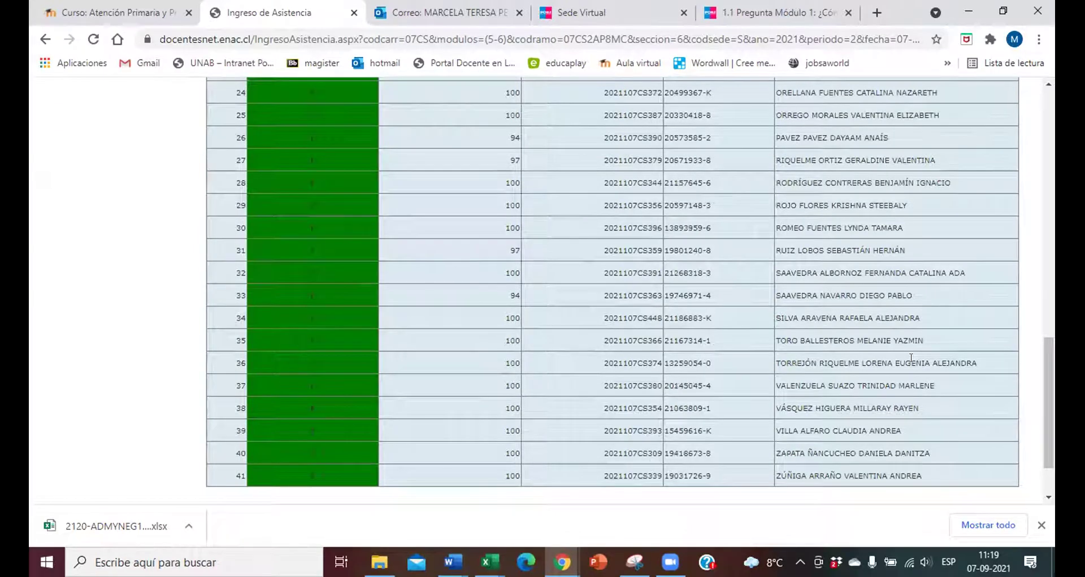
scroll(907, 373, up, 4)
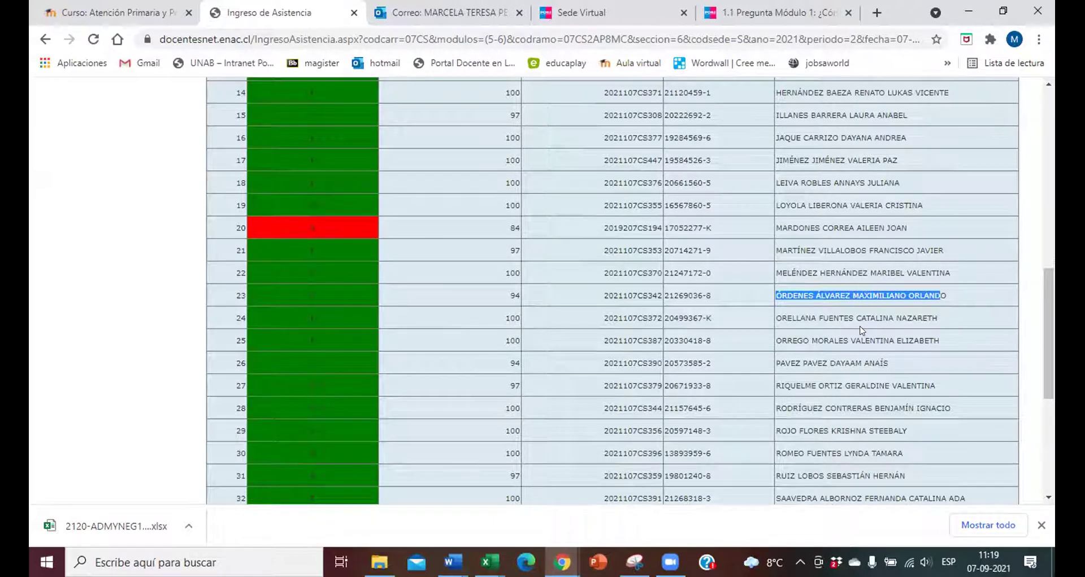
drag(895, 339, 627, 363)
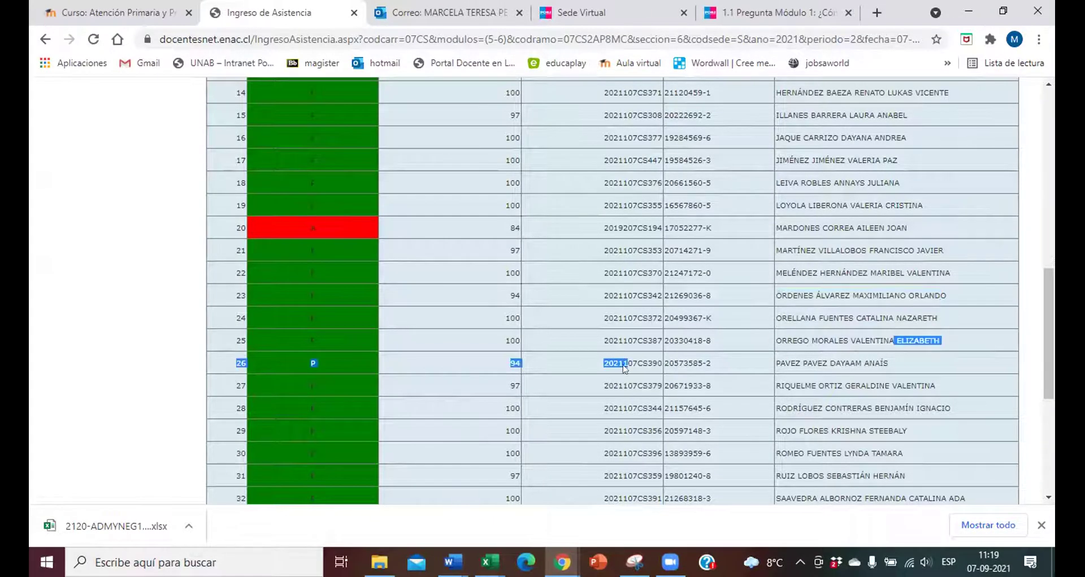
Call the roll for the remaining students from row 29 onward and mark the student in row 38 as absent
scroll(692, 350, down, 3)
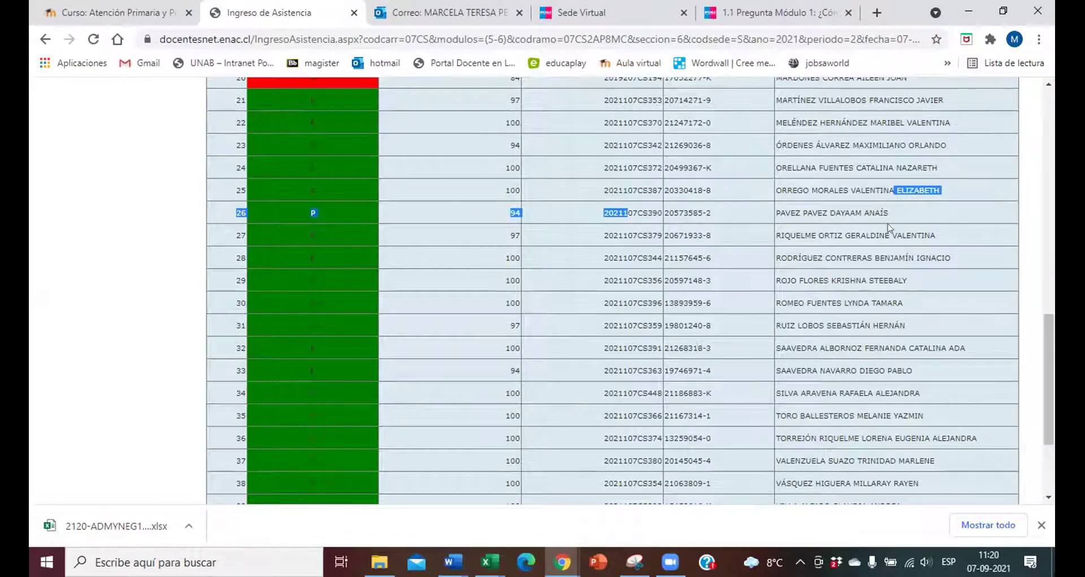
drag(883, 280, 688, 280)
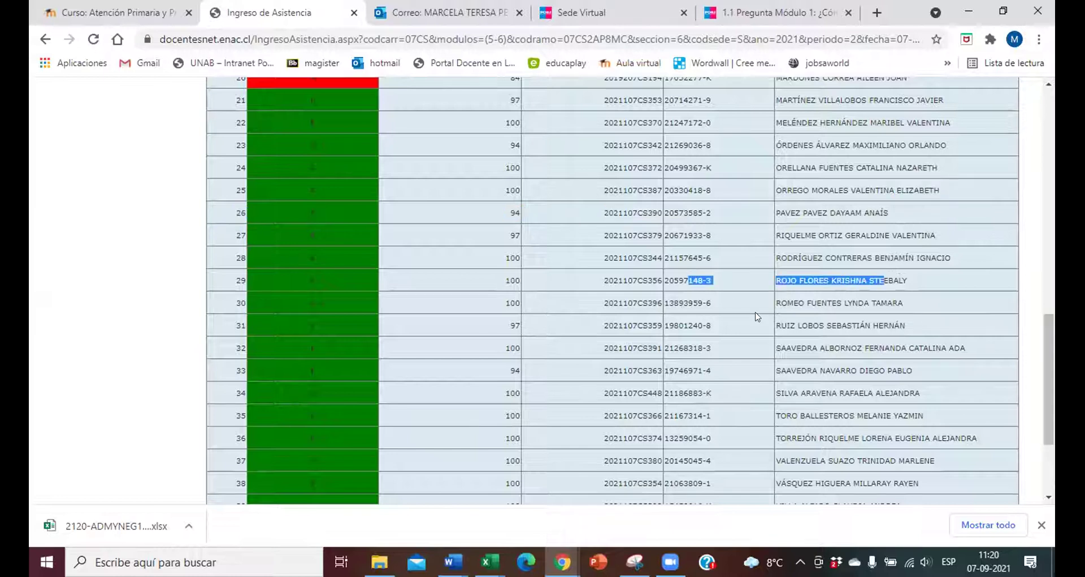
scroll(757, 316, down, 3)
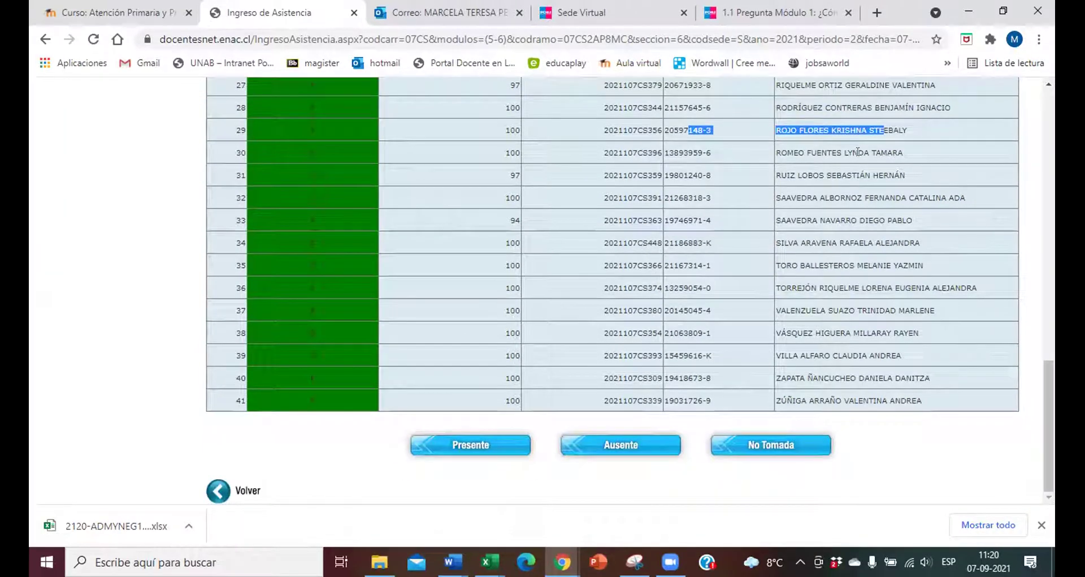
drag(861, 152, 733, 160)
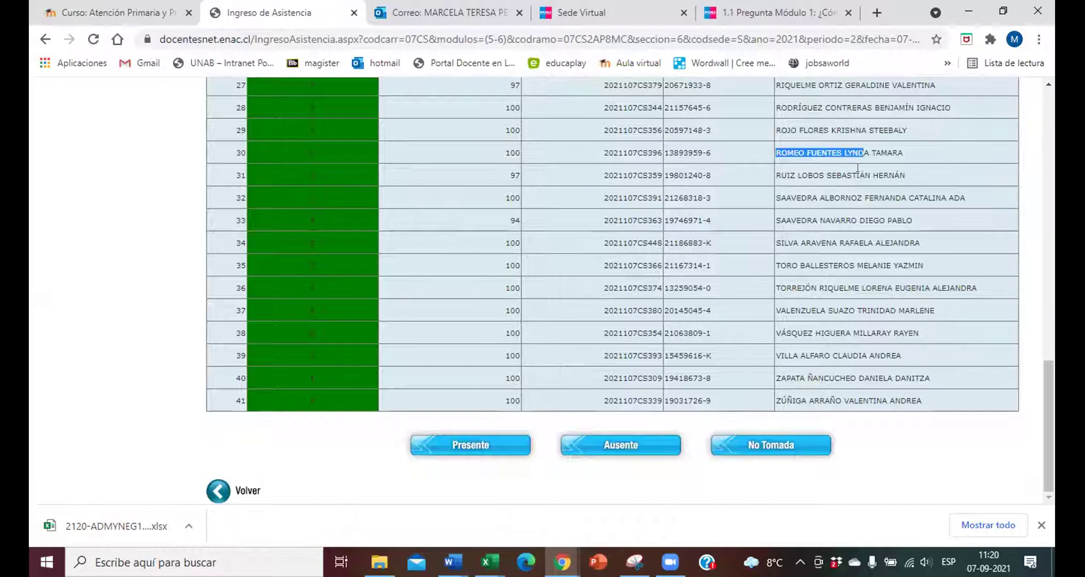
drag(865, 175, 764, 177)
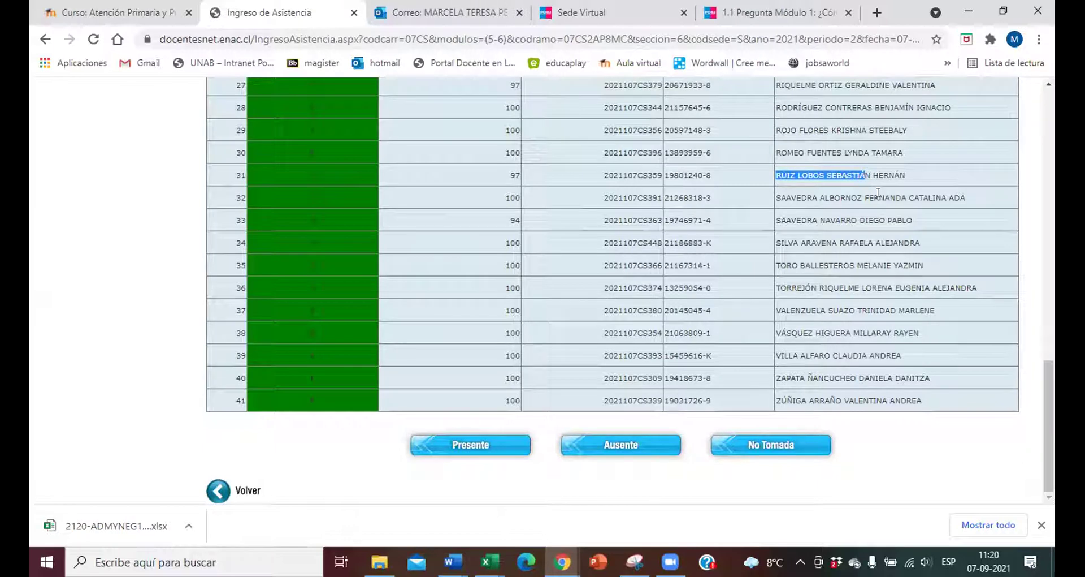
drag(877, 193, 796, 194)
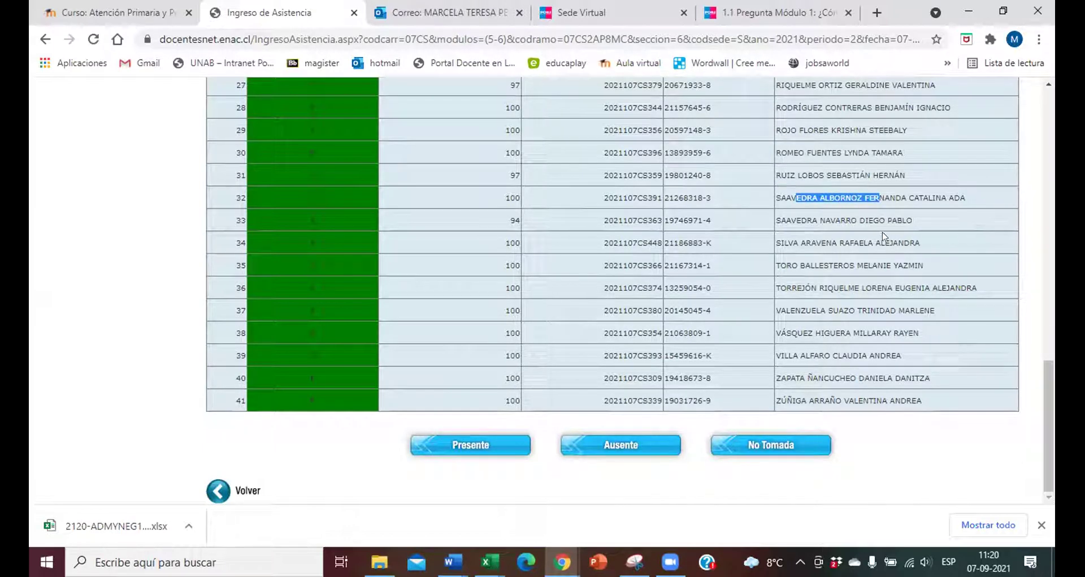
drag(879, 216, 793, 219)
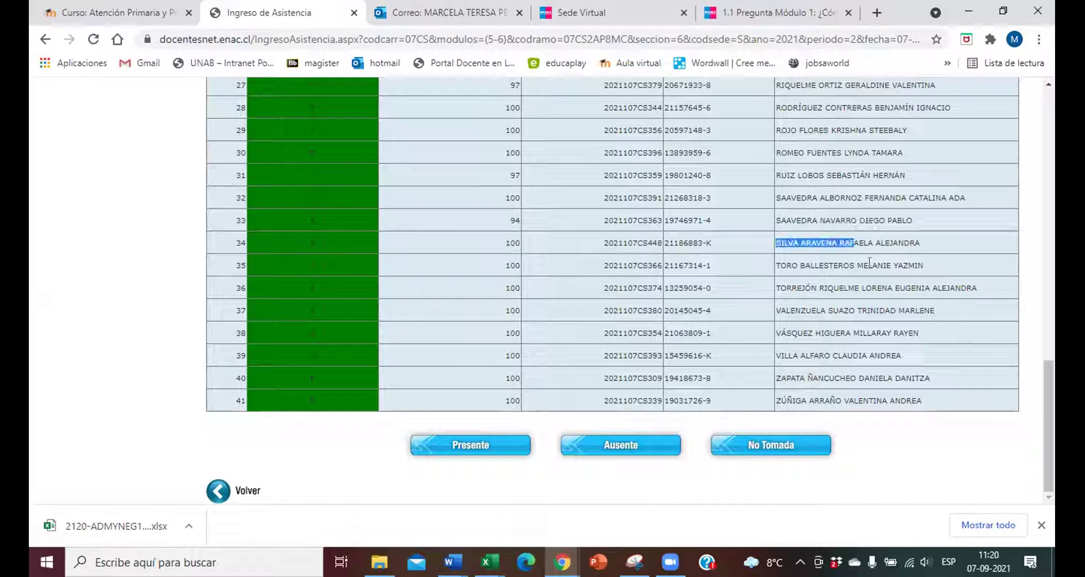
drag(866, 265, 774, 266)
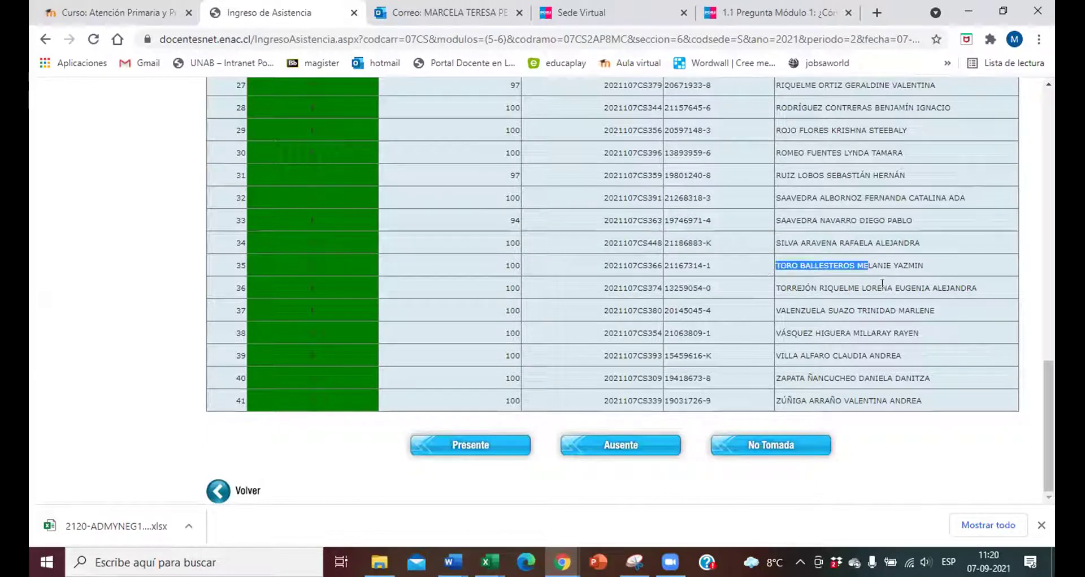
drag(887, 288, 772, 285)
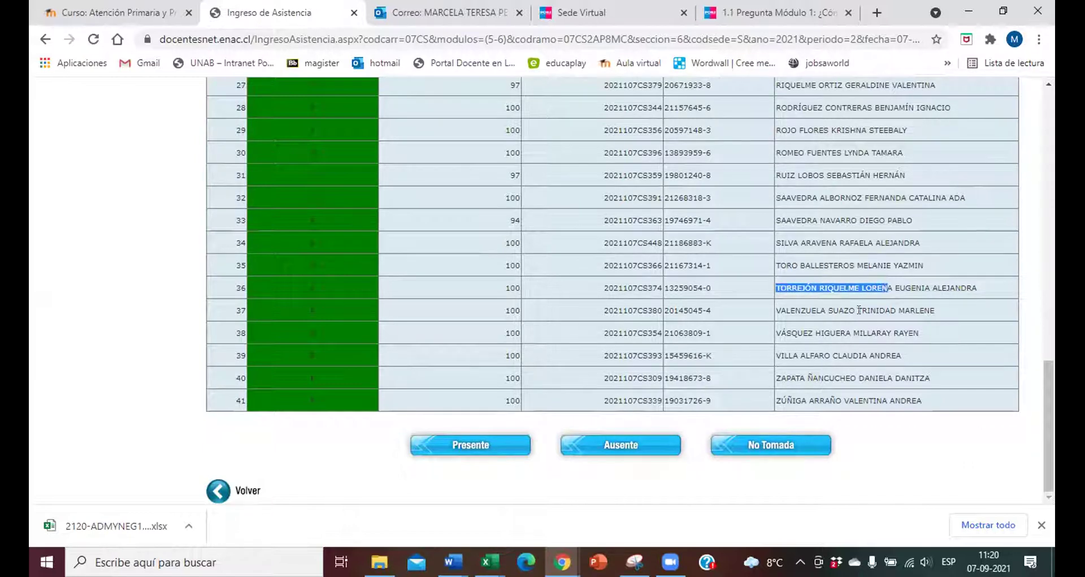
drag(880, 309, 767, 315)
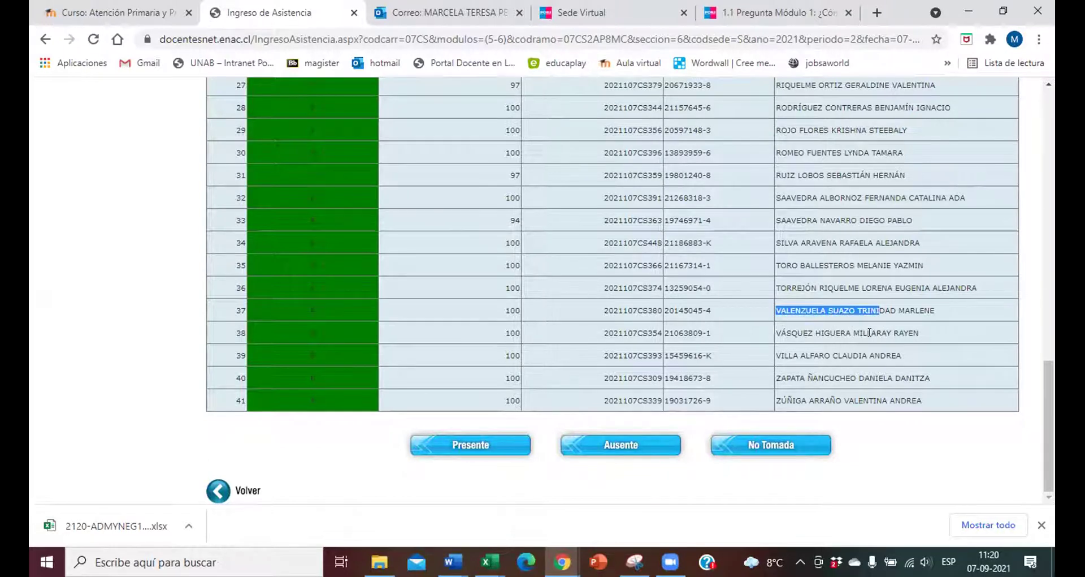
drag(876, 333, 760, 340)
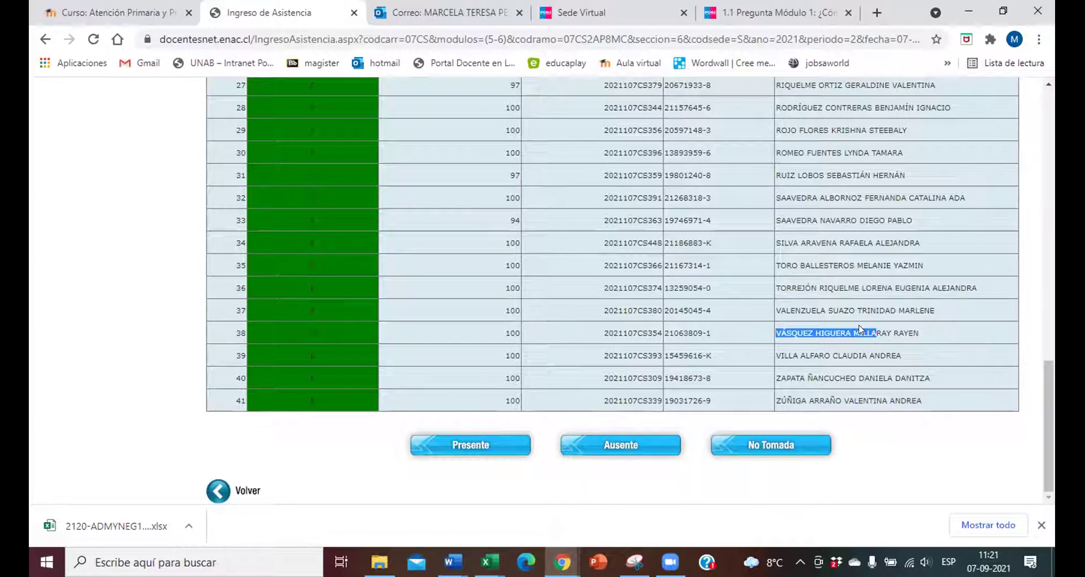
click(346, 324)
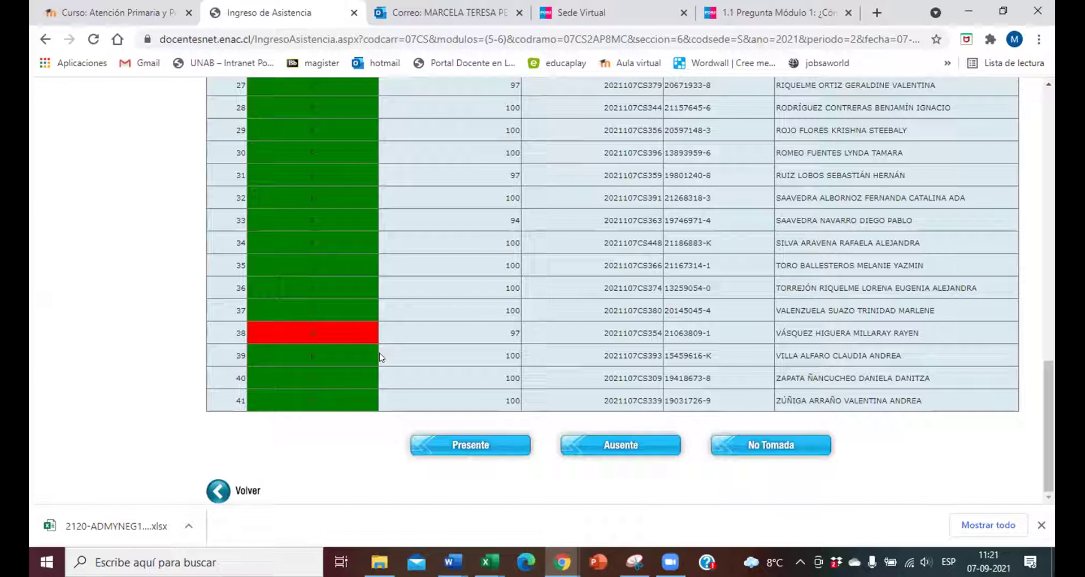
Review the whole attendance list once more and return to the attendance date selection page
scroll(707, 249, up, 12)
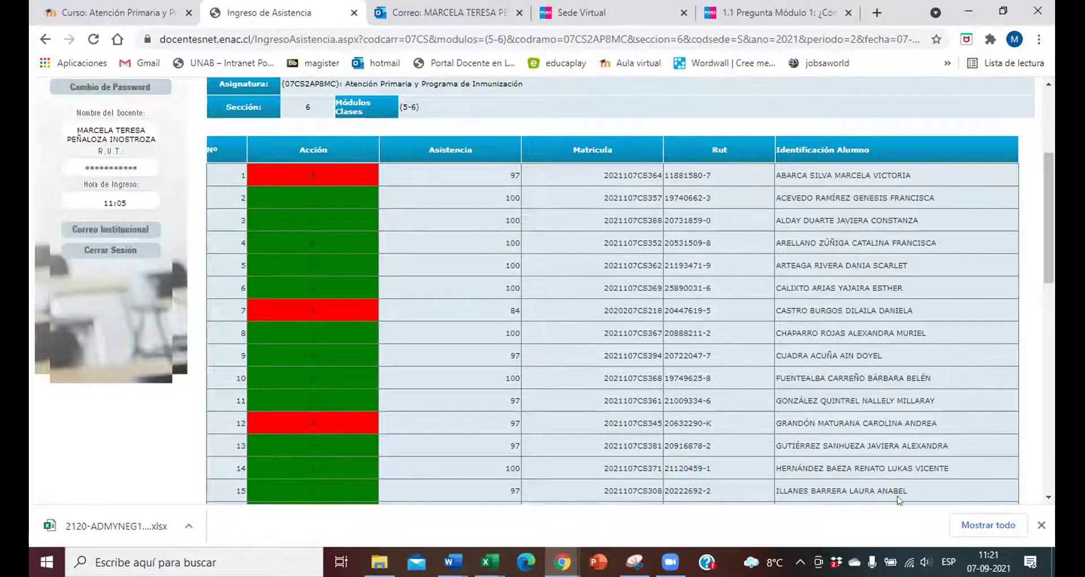
scroll(670, 346, down, 5)
drag(838, 310, 757, 303)
scroll(981, 286, down, 5)
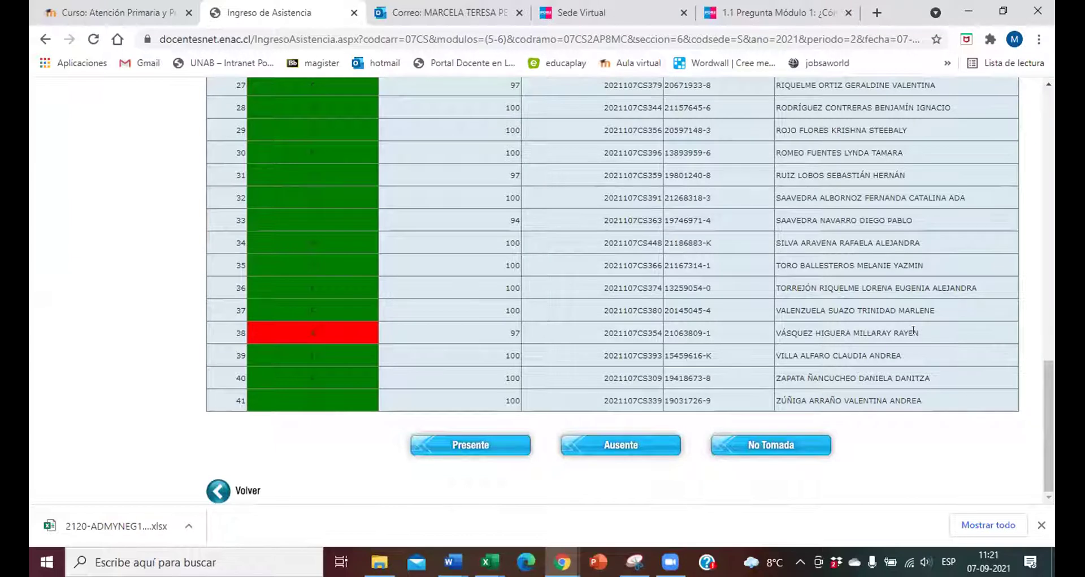
click(249, 490)
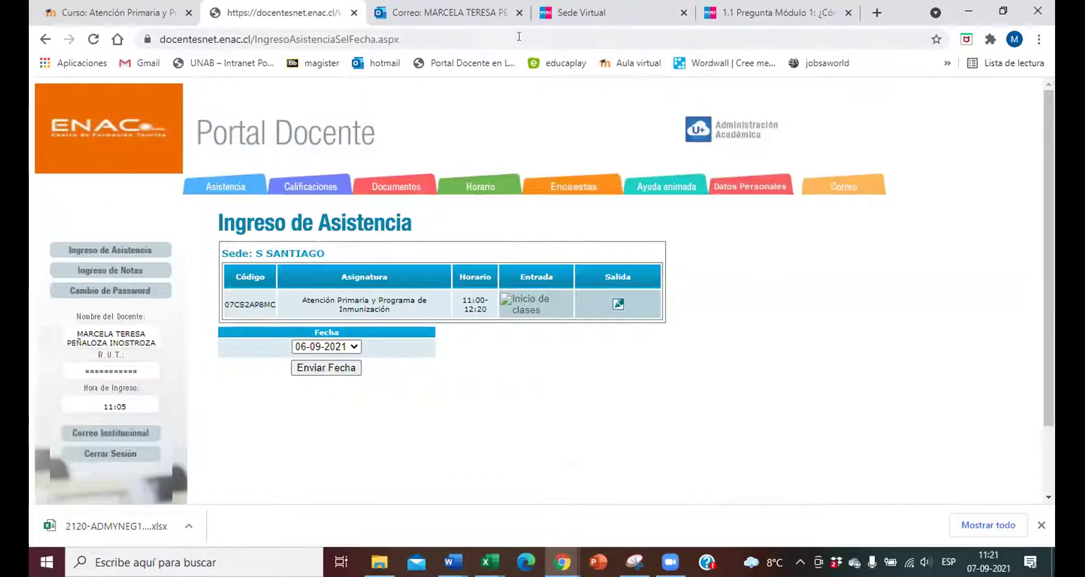
Close the attendance portal page and bring up the "Registro de vacunas" PDF at page 3
click(355, 13)
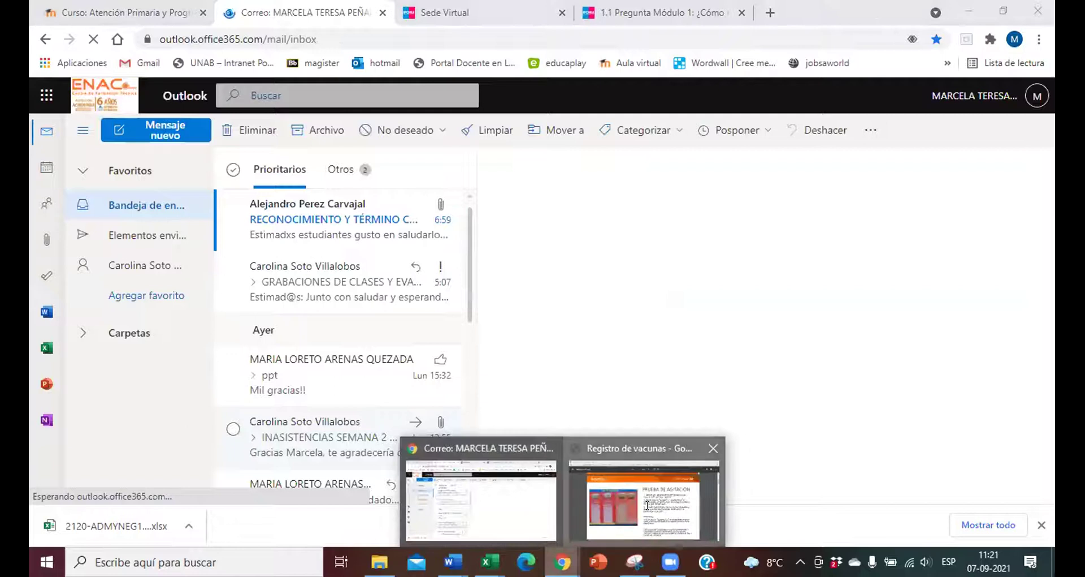
click(633, 452)
scroll(829, 127, down, 8)
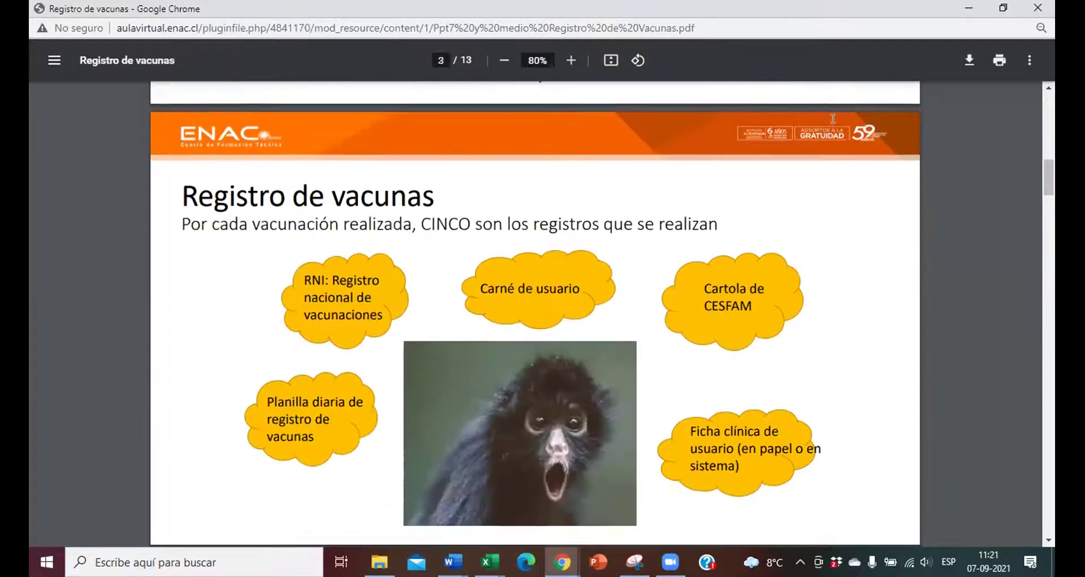